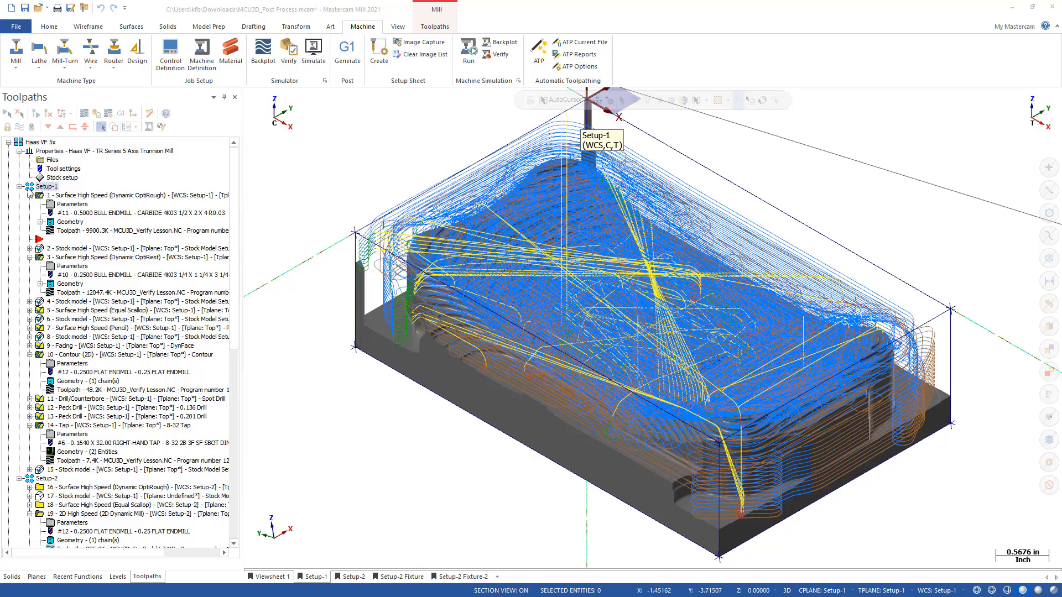
Inspect the Setup-1 surface high speed toolpaths and stock models, operations 1 through 8, one after another on the part.
{"action": "left_click", "coordinate": [72, 196]}
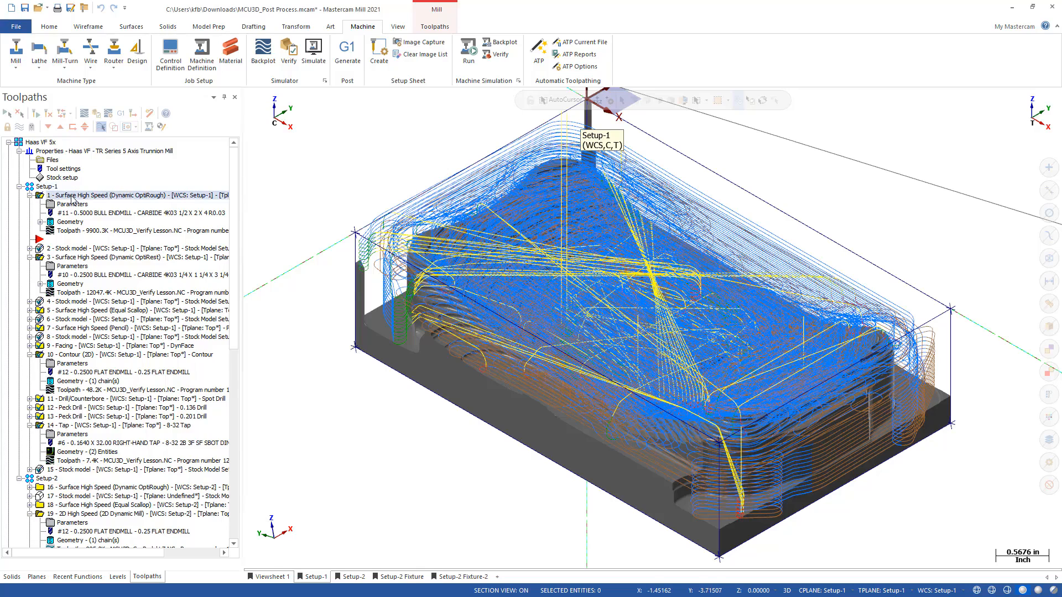
{"action": "mouse_move", "coordinate": [378, 248]}
{"action": "middle_mouse_down"}
{"action": "mouse_move", "coordinate": [408, 199]}
{"action": "mouse_move", "coordinate": [374, 242]}
{"action": "middle_mouse_up"}
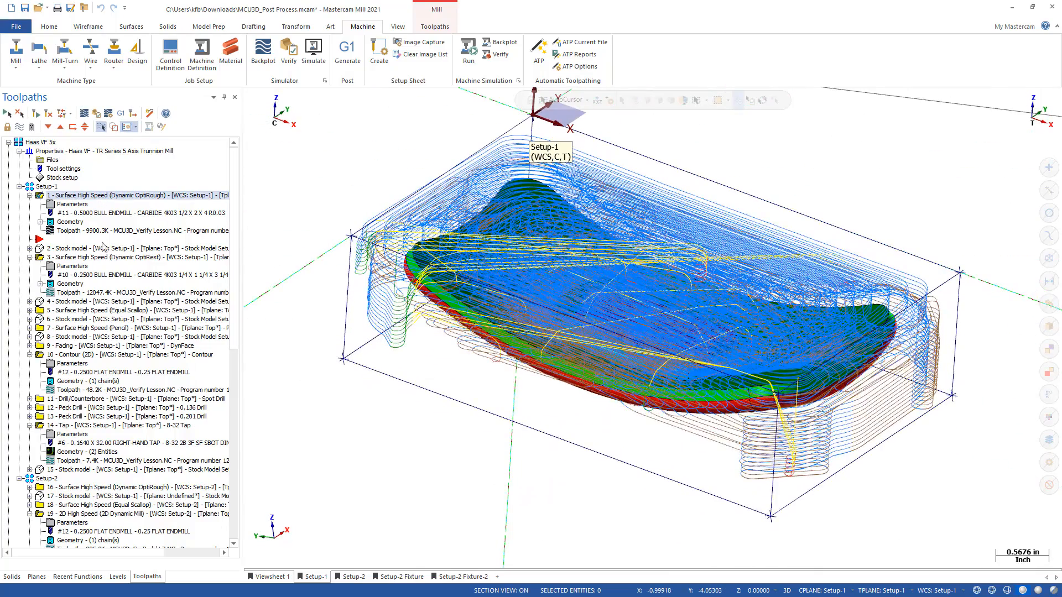
{"action": "left_click", "coordinate": [62, 249]}
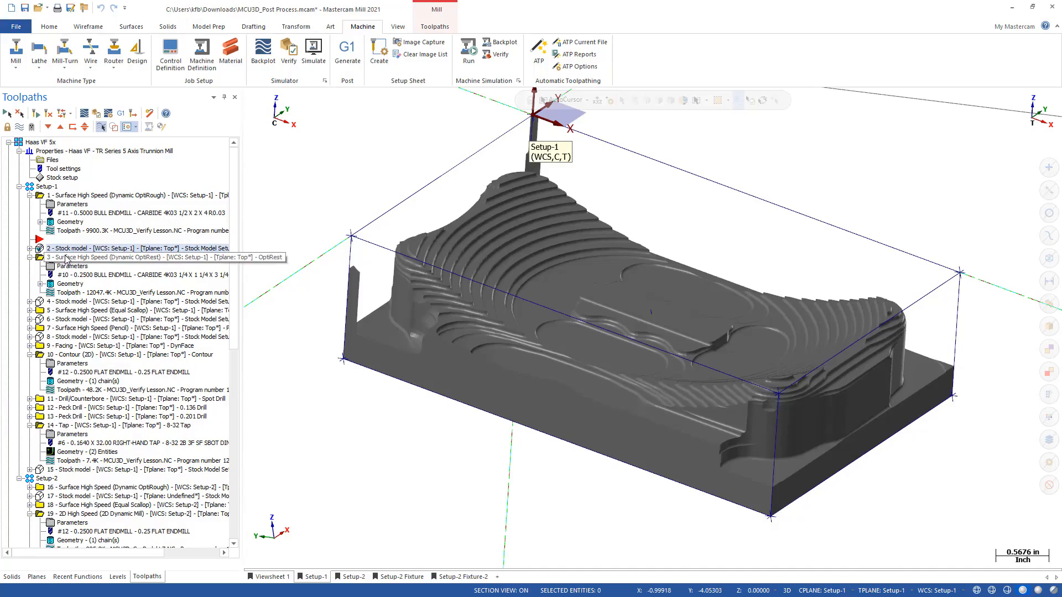
{"action": "left_click", "coordinate": [68, 258]}
{"action": "mouse_move", "coordinate": [617, 261]}
{"action": "middle_mouse_down"}
{"action": "mouse_move", "coordinate": [613, 302]}
{"action": "mouse_move", "coordinate": [611, 278]}
{"action": "middle_mouse_up"}
{"action": "left_click", "coordinate": [64, 303]}
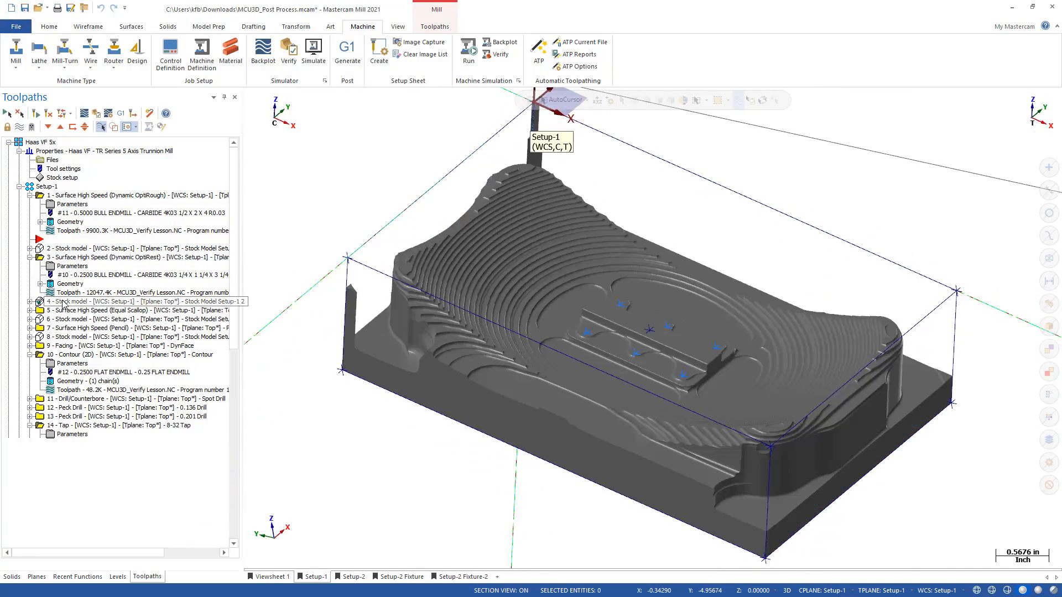
{"action": "left_click", "coordinate": [70, 311]}
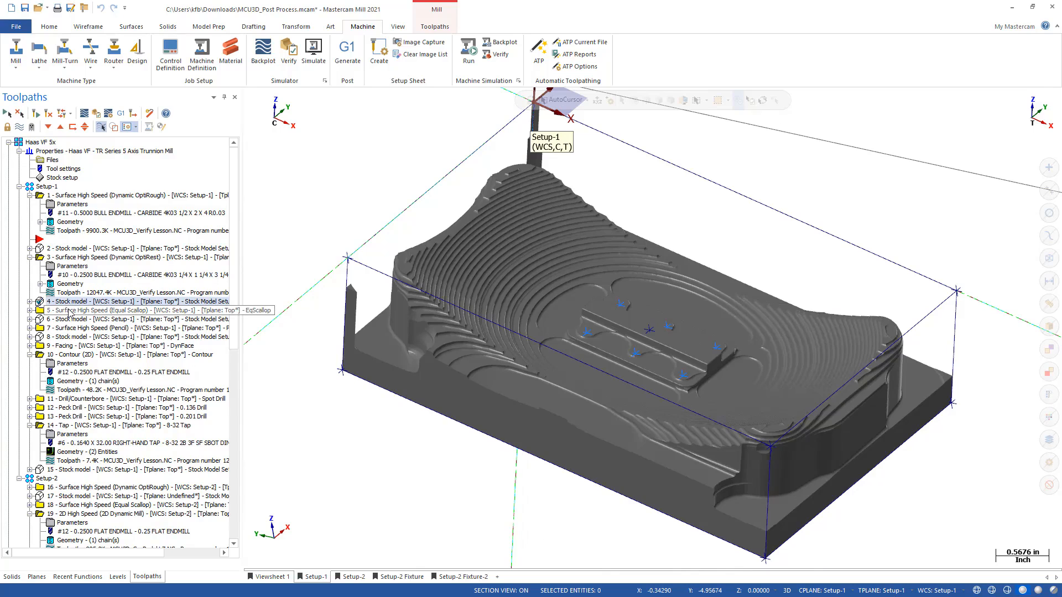
{"action": "left_click", "coordinate": [71, 320]}
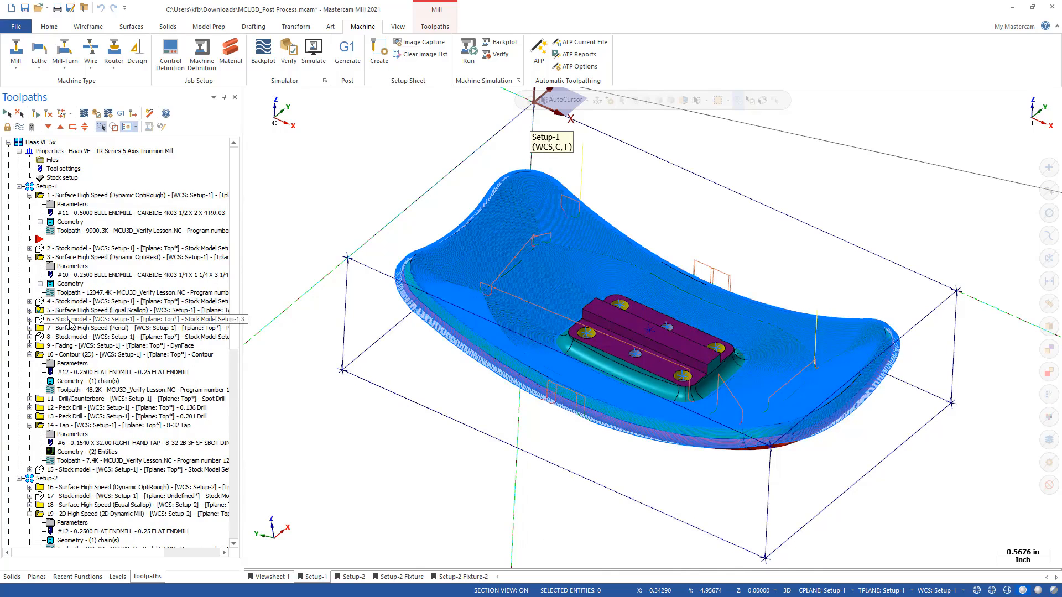
{"action": "mouse_move", "coordinate": [485, 287]}
{"action": "middle_mouse_down"}
{"action": "mouse_move", "coordinate": [509, 377]}
{"action": "mouse_move", "coordinate": [493, 277]}
{"action": "mouse_move", "coordinate": [503, 278]}
{"action": "middle_mouse_up"}
{"action": "left_click", "coordinate": [71, 328]}
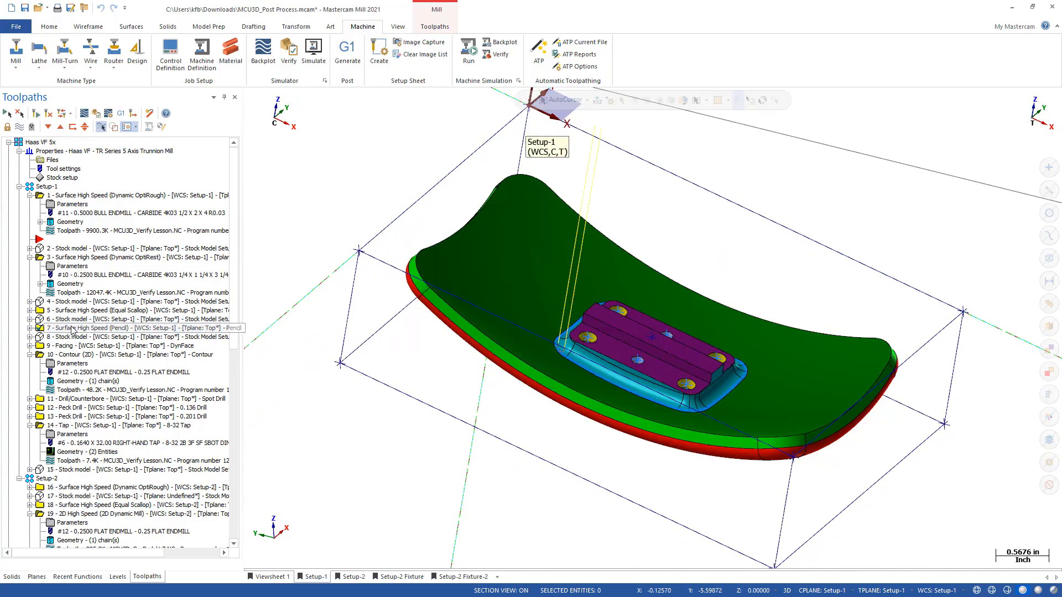
{"action": "left_click", "coordinate": [72, 338]}
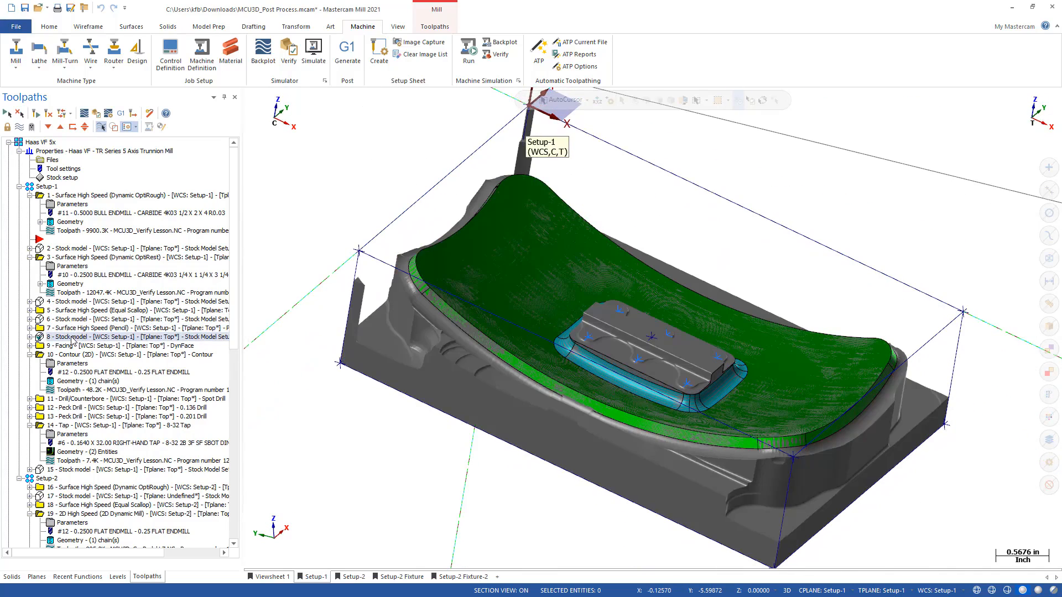
Inspect the remaining Setup-1 operations: facing, contour, spot drill, both peck drills, the 8-32 tap and the final stock model.
{"action": "left_click", "coordinate": [72, 346]}
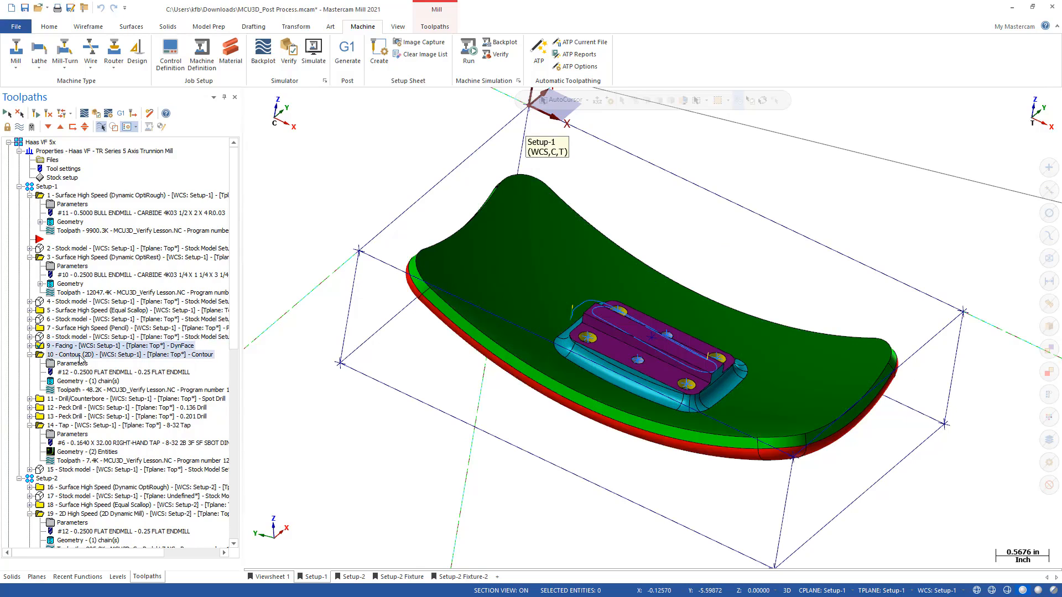
{"action": "left_click", "coordinate": [77, 356]}
{"action": "left_click", "coordinate": [75, 400]}
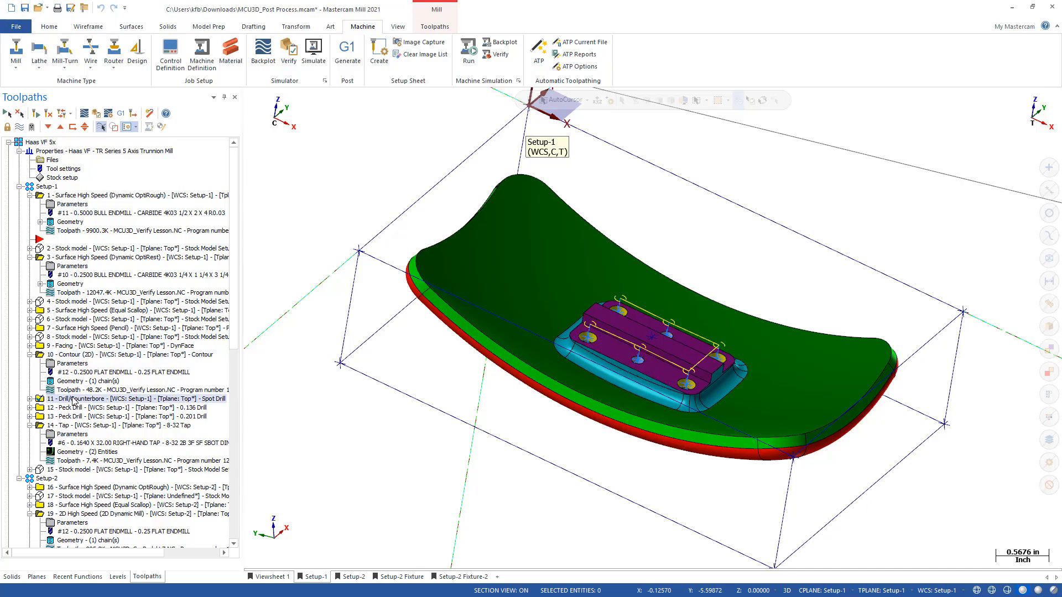
{"action": "left_click", "coordinate": [71, 411]}
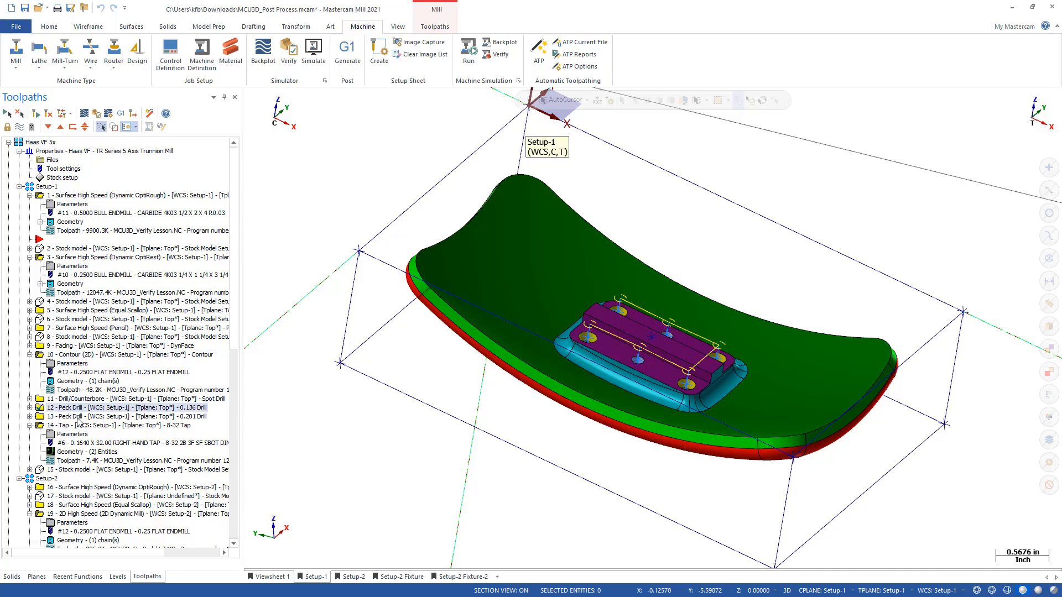
{"action": "left_click", "coordinate": [76, 419]}
{"action": "left_click", "coordinate": [80, 426]}
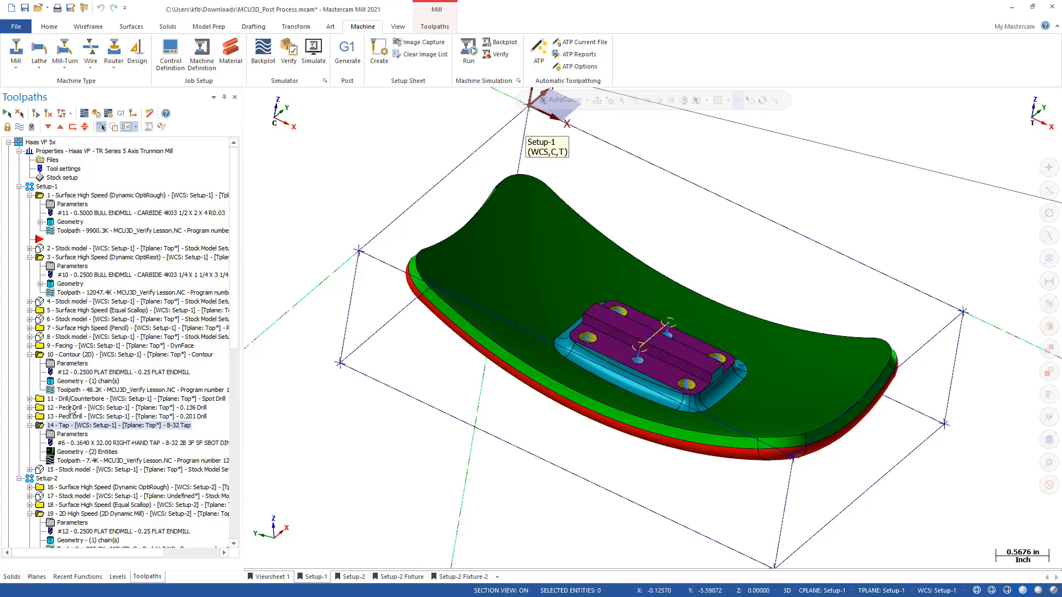
{"action": "left_click", "coordinate": [71, 471]}
{"action": "middle_click_drag", "start_coordinate": [385, 357], "coordinate": [463, 329]}
Select all operations of the Setup-1 group and open the setup sheet settings for them.
{"action": "left_click", "coordinate": [45, 186]}
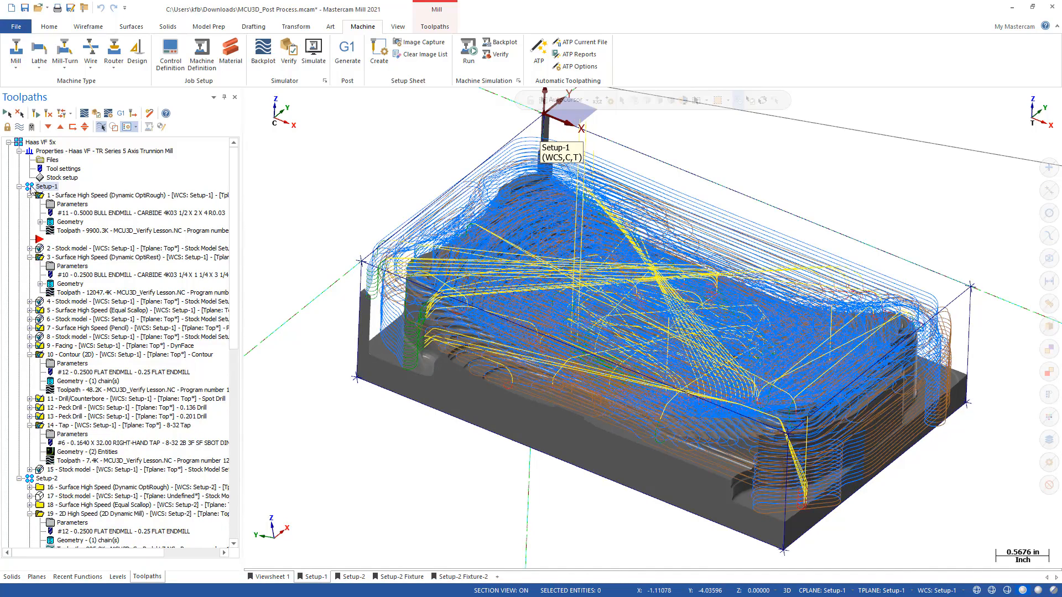
{"action": "right_click", "coordinate": [30, 187]}
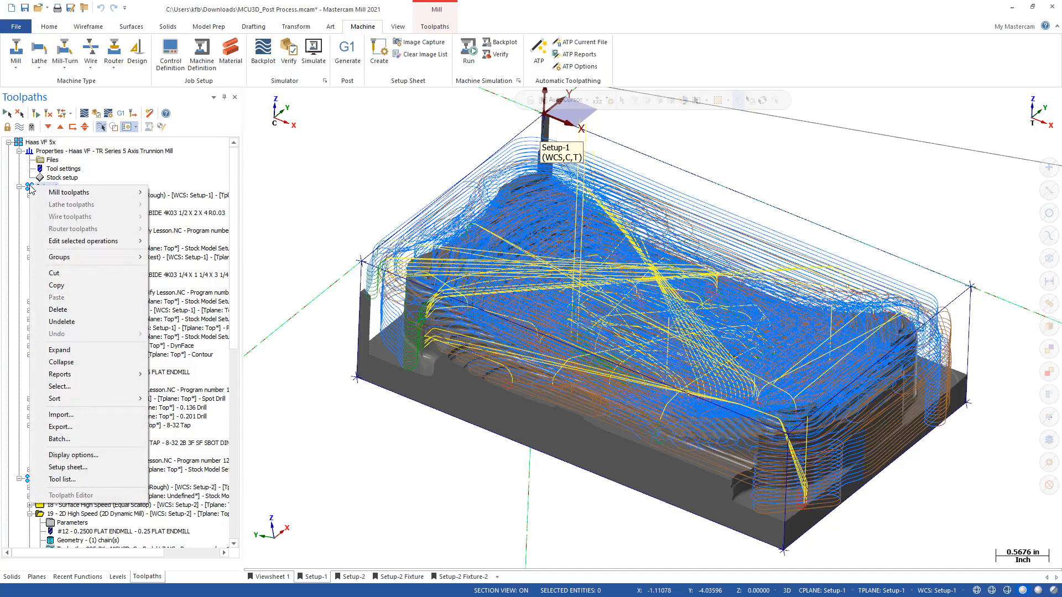
{"action": "left_click", "coordinate": [77, 468]}
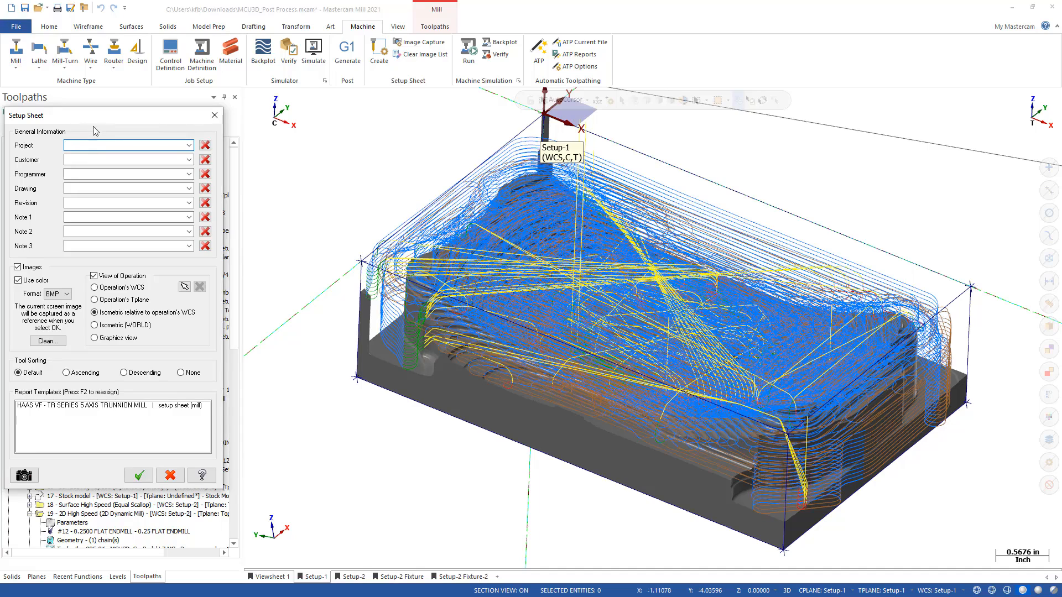
{"action": "left_click_drag", "start_coordinate": [96, 117], "coordinate": [126, 118]}
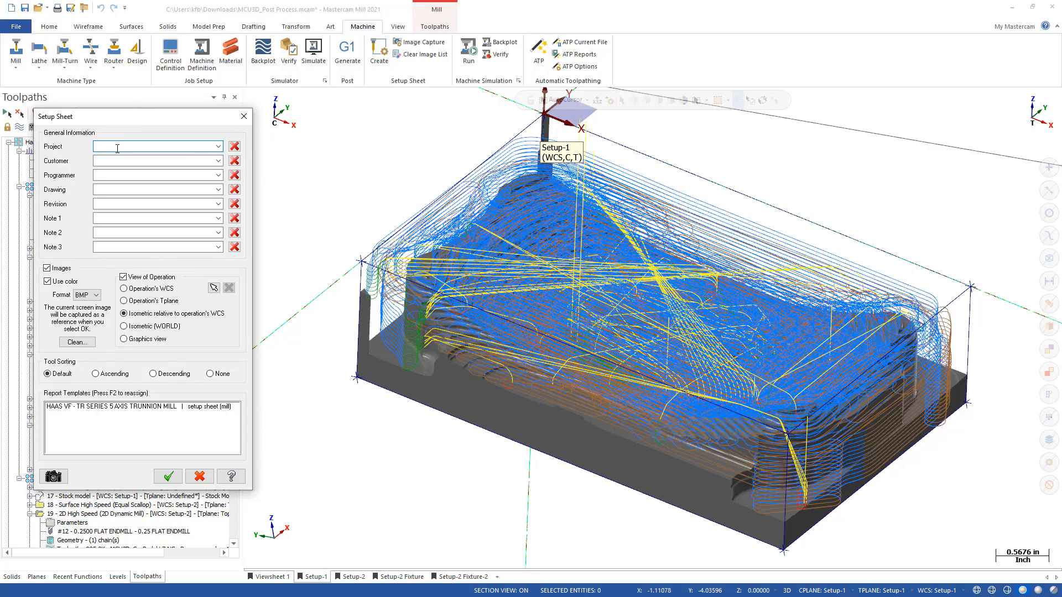
Fill in project MCAM U Project, customer ABC Tooling, the programmer's name, drawing TK421 and revision Rev 2 for the setup sheet.
{"action": "type", "text": "MCAM - Project"}
{"action": "key", "text": "Tab"}
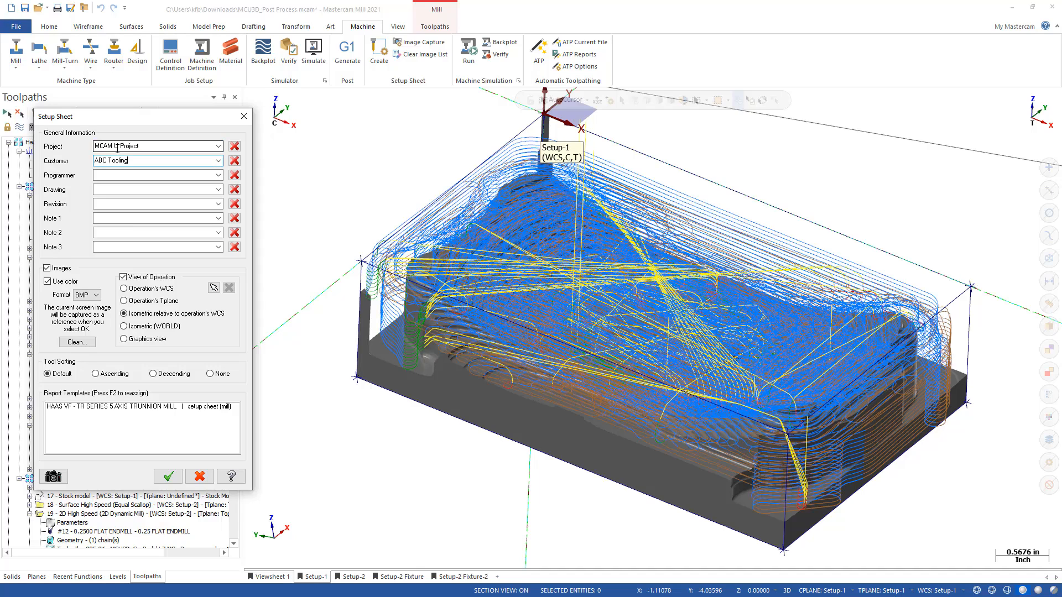
{"action": "key", "text": "Tab"}
{"action": "type", "text": "K"}
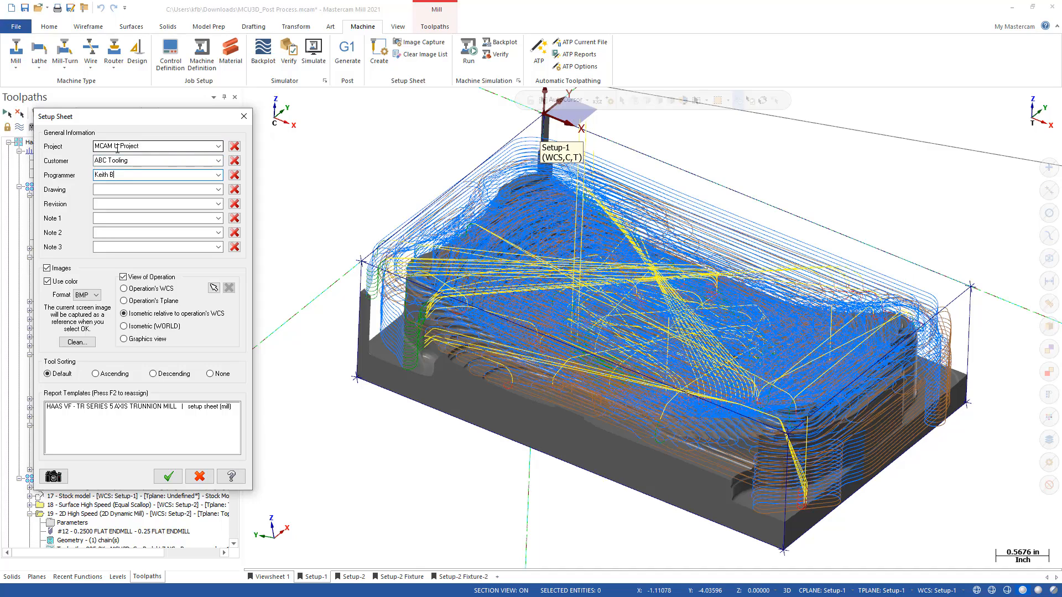
{"action": "key", "text": "Tab"}
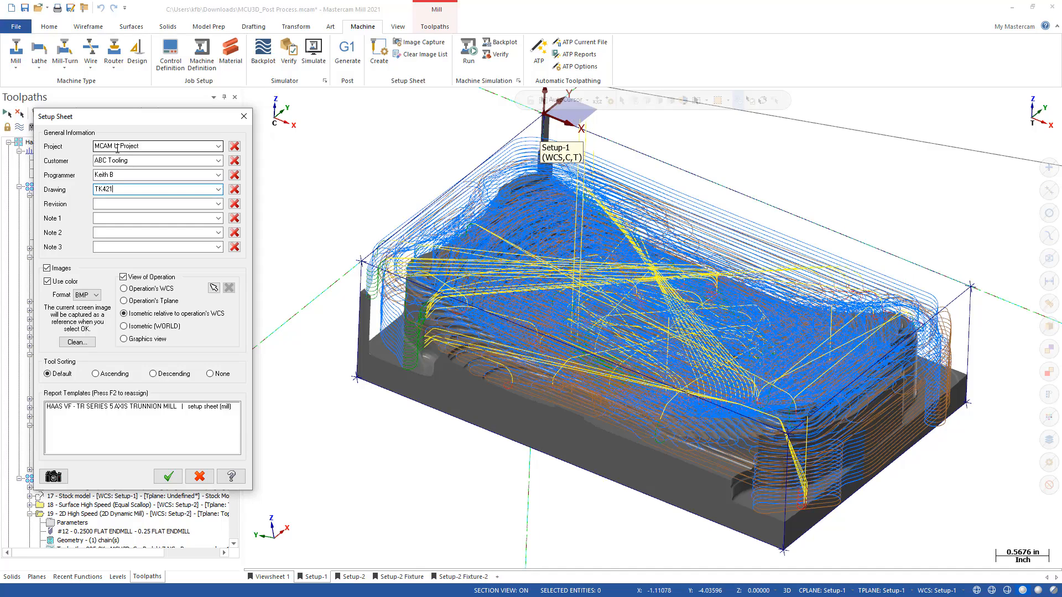
{"action": "key", "text": "Tab"}
{"action": "type", "text": "Rev"}
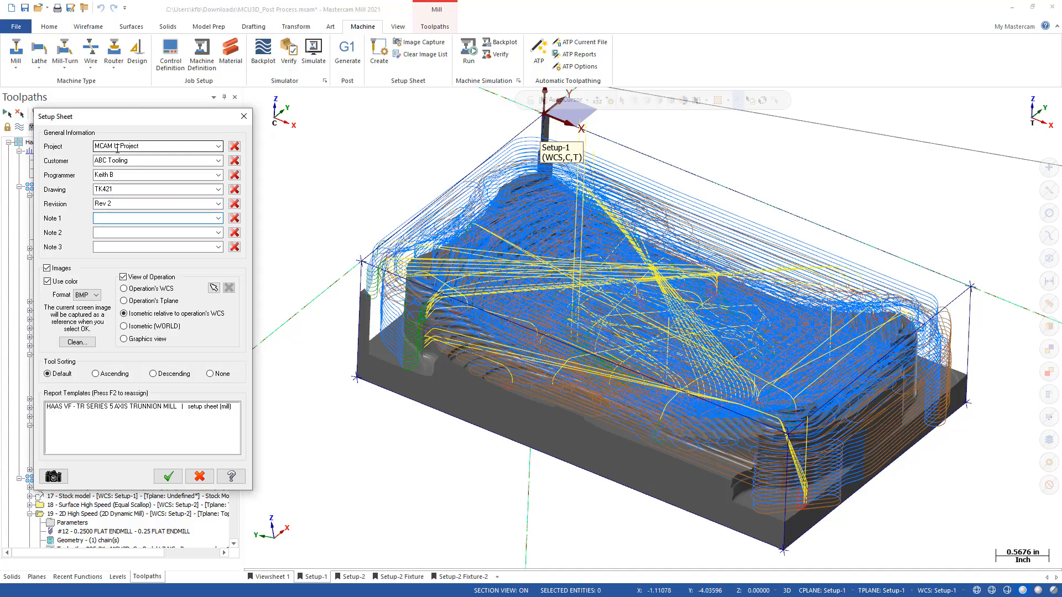
Enter "This is note 1" as the first note of the setup sheet.
{"action": "type", "text": "THis"}
{"action": "key", "text": "BackSpace"}
{"action": "key", "text": "BackSpace"}
{"action": "key", "text": "BackSpace"}
{"action": "type", "text": "is is note 1"}
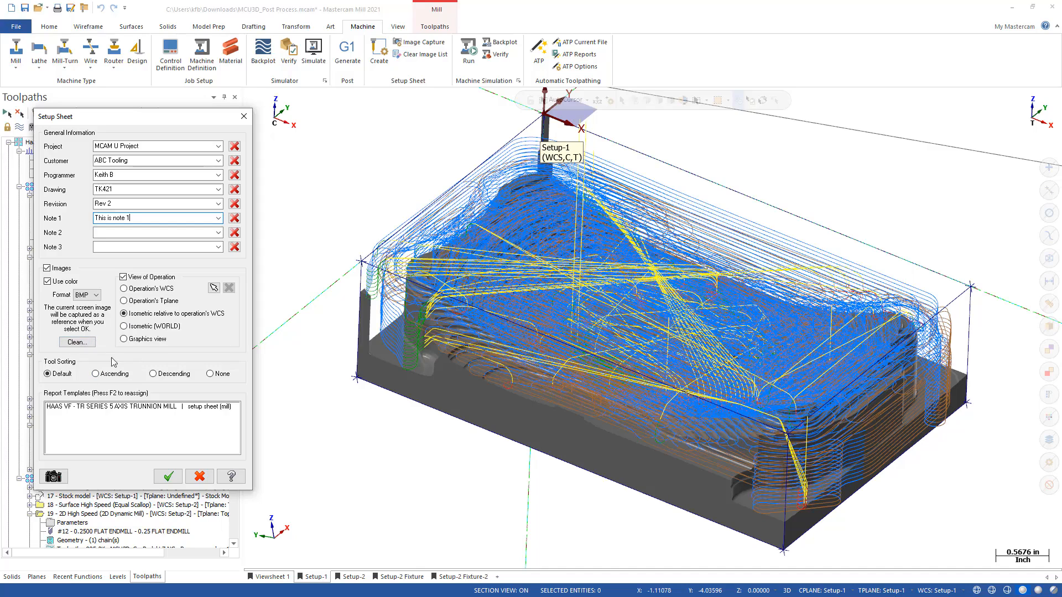
{"action": "left_click", "coordinate": [64, 477]}
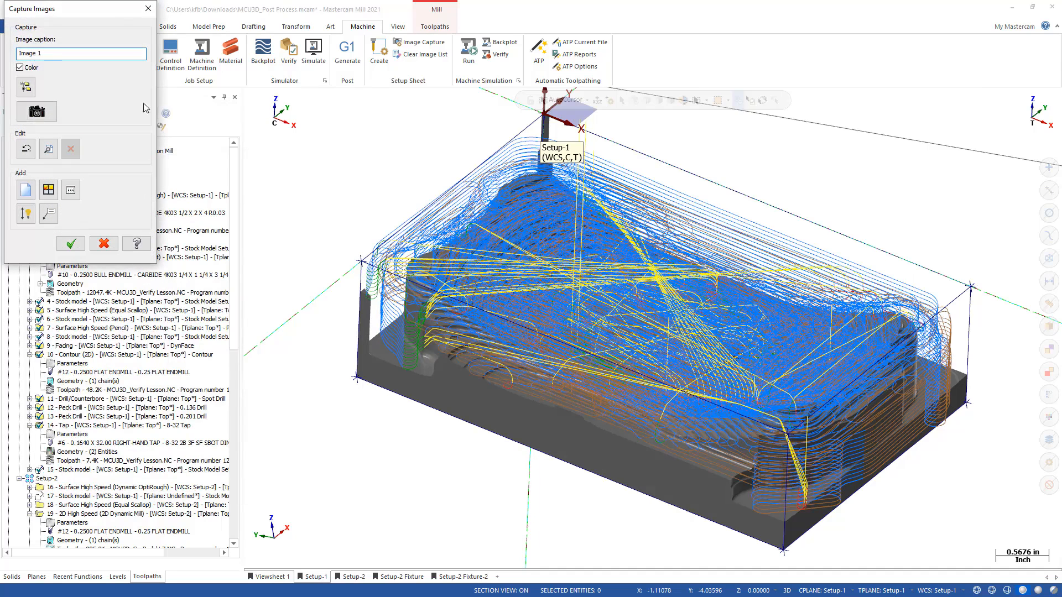
{"action": "left_click_drag", "start_coordinate": [99, 16], "coordinate": [131, 37]}
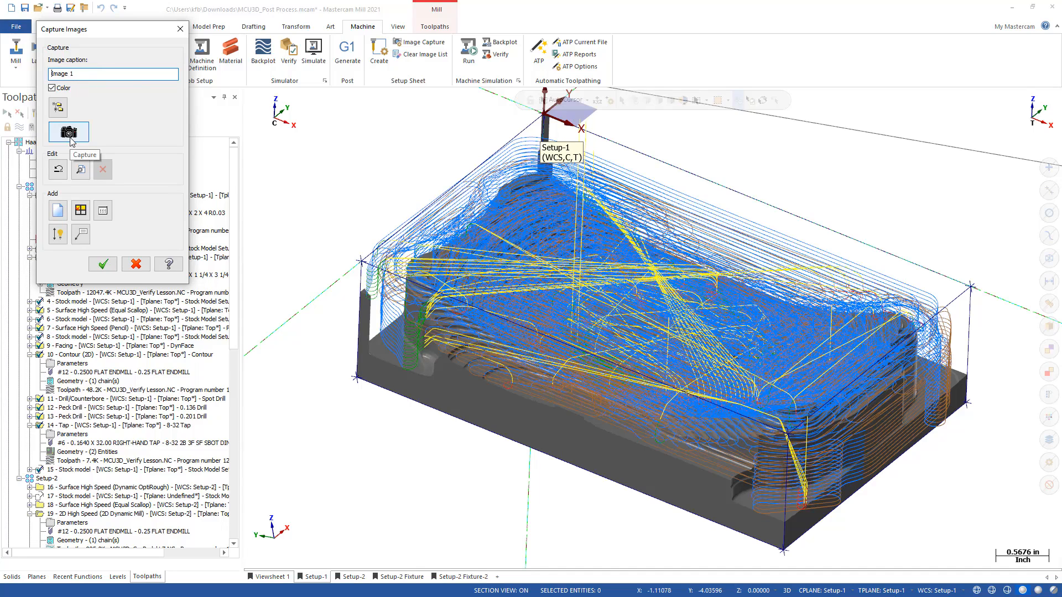
{"action": "left_click", "coordinate": [135, 264]}
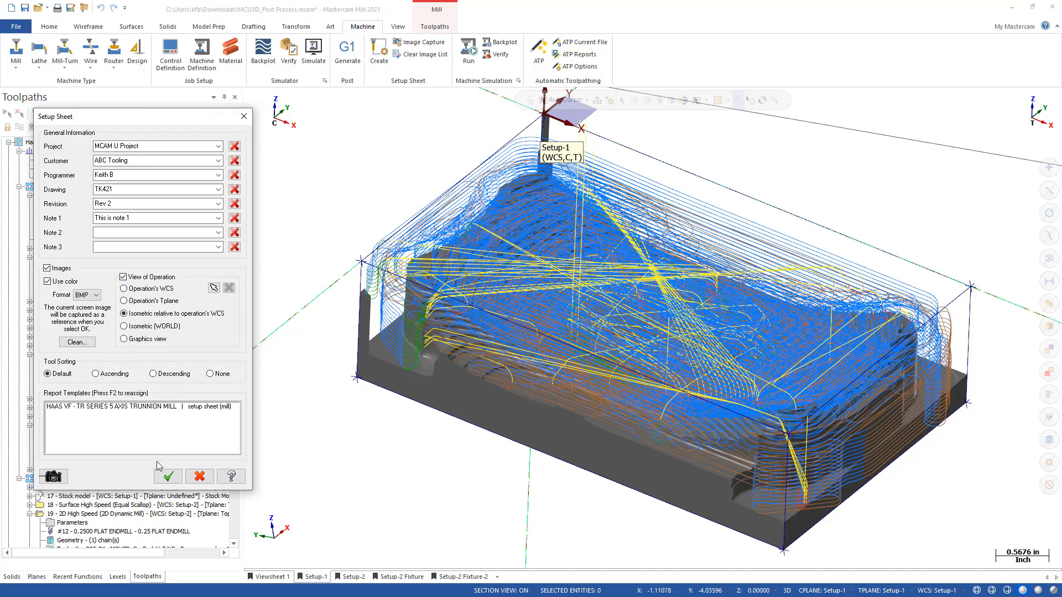
Generate the setup sheet report and review its general information, stock page and the OptiRough and OptiRest operation pages.
{"action": "left_click", "coordinate": [167, 480]}
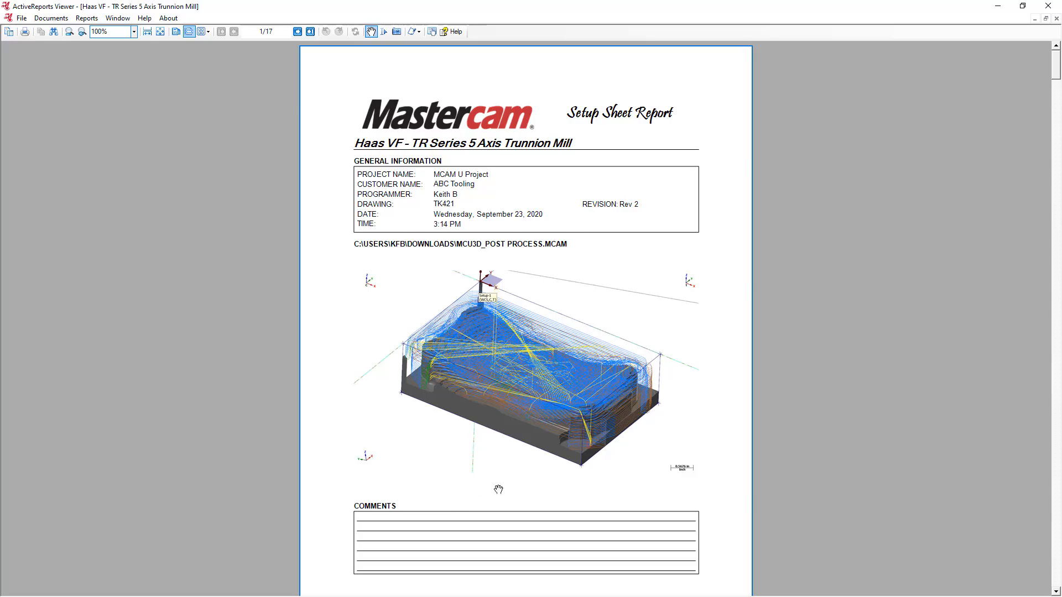
{"action": "scroll", "coordinate": [455, 515], "scroll_direction": "down", "scroll_amount": 10}
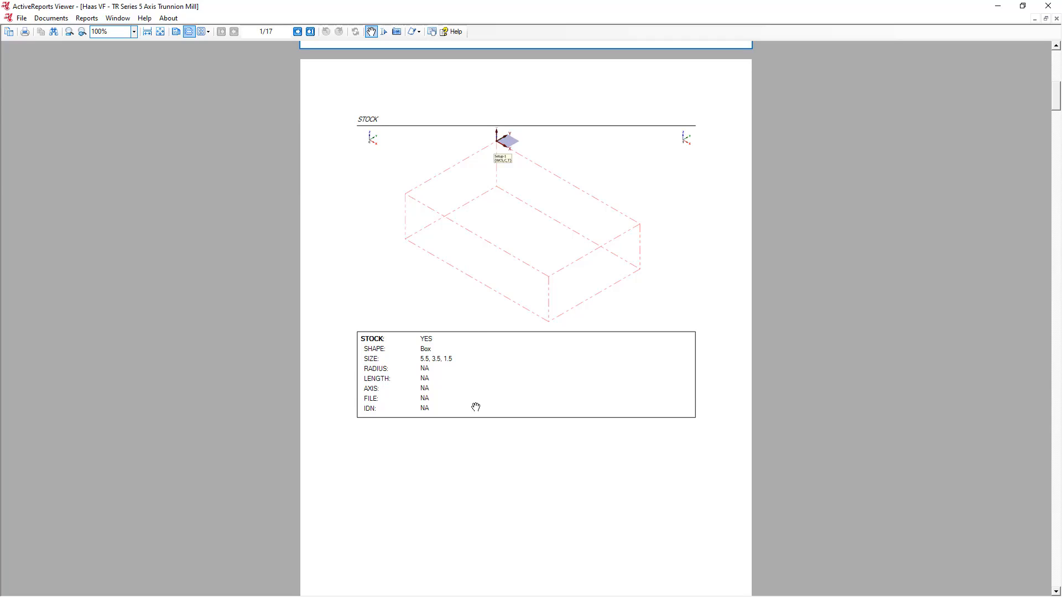
{"action": "scroll", "coordinate": [476, 408], "scroll_direction": "down", "scroll_amount": 10}
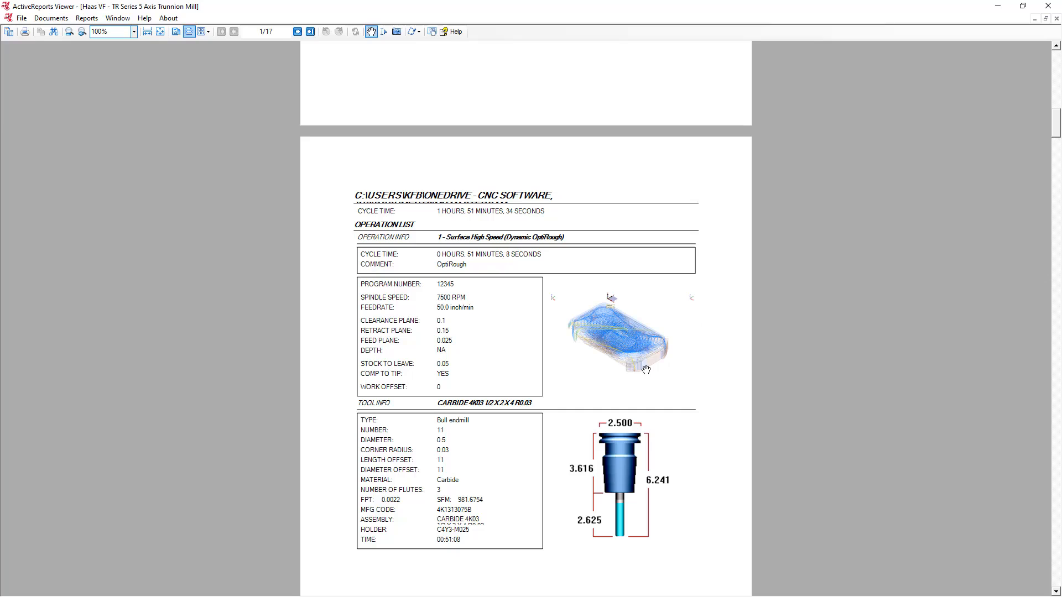
{"action": "scroll", "coordinate": [597, 443], "scroll_direction": "down", "scroll_amount": 10}
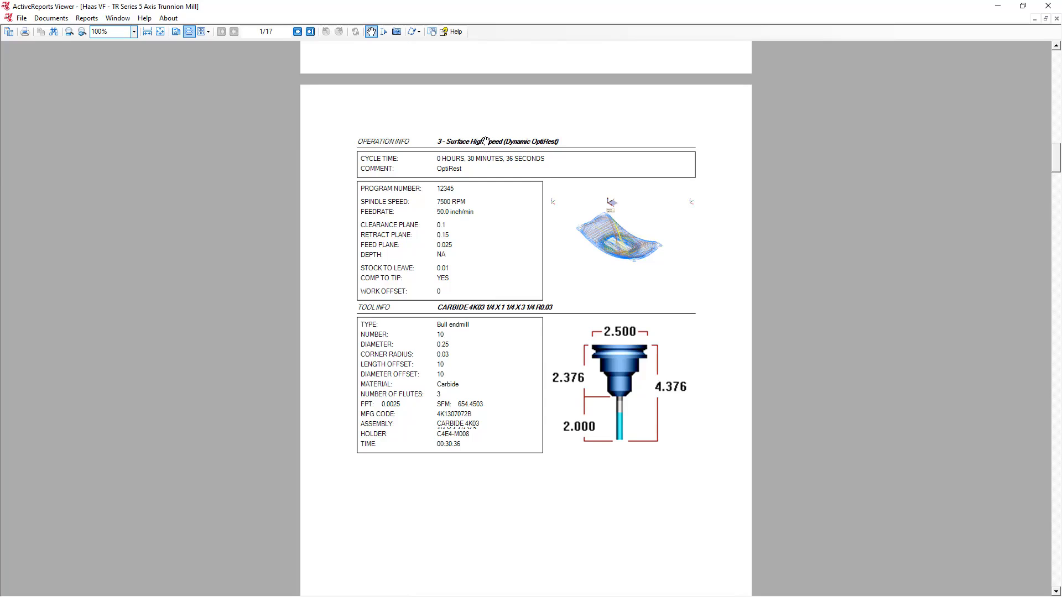
Examine the report's remaining operation pages and the tool list, including tool dimensions and the operations that use each tool.
{"action": "double_click", "coordinate": [412, 11]}
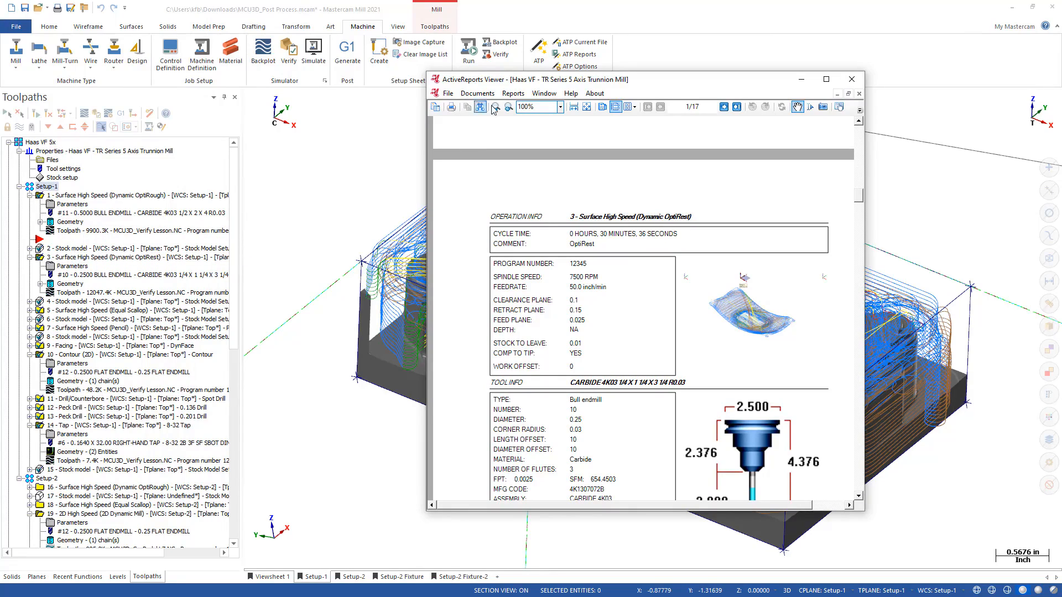
{"action": "double_click", "coordinate": [513, 80]}
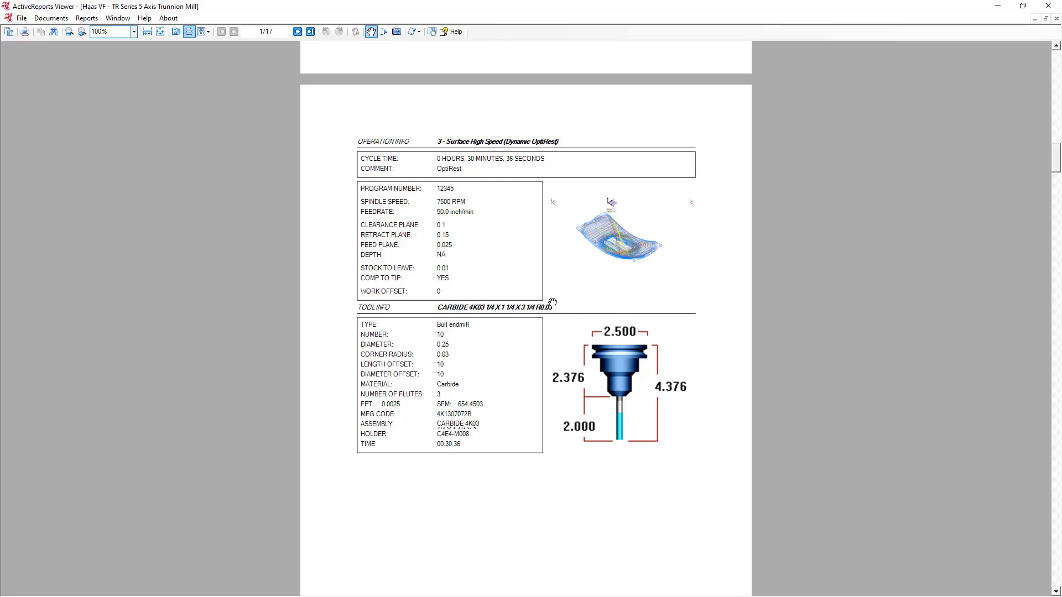
{"action": "scroll", "coordinate": [553, 302], "scroll_direction": "down", "scroll_amount": 10}
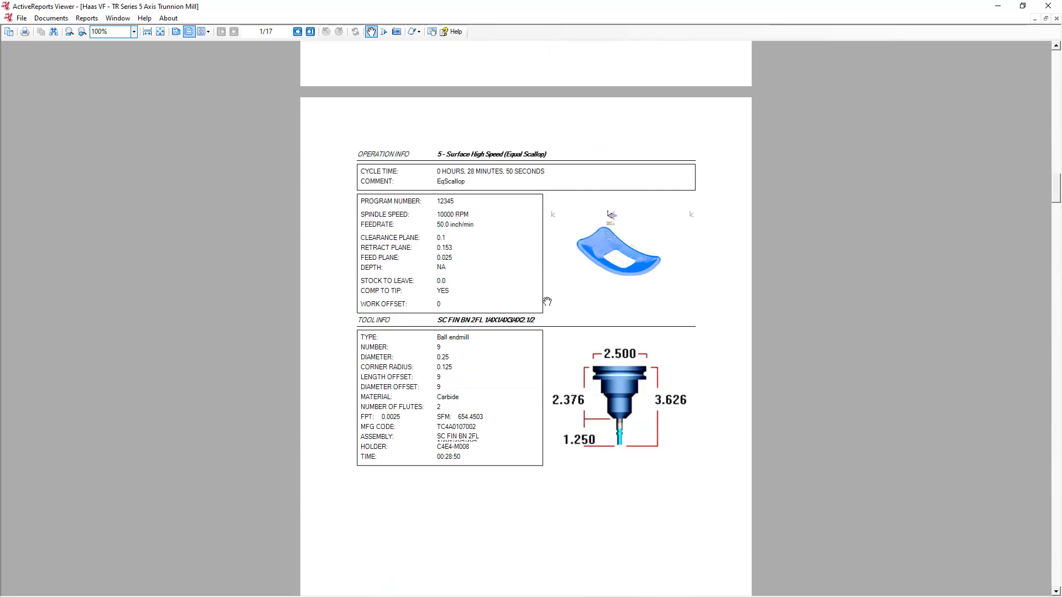
{"action": "scroll", "coordinate": [547, 301], "scroll_direction": "down", "scroll_amount": 20}
{"action": "scroll", "coordinate": [547, 302], "scroll_direction": "down", "scroll_amount": 20}
{"action": "scroll", "coordinate": [547, 301], "scroll_direction": "down", "scroll_amount": 10}
{"action": "scroll", "coordinate": [547, 302], "scroll_direction": "down", "scroll_amount": 15}
{"action": "scroll", "coordinate": [547, 302], "scroll_direction": "up", "scroll_amount": 4}
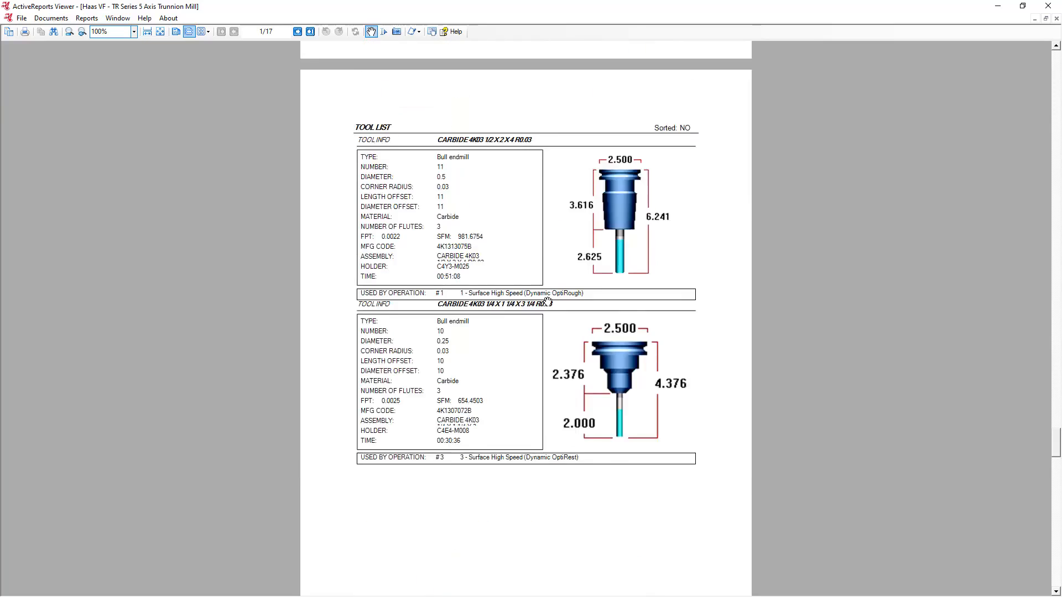
{"action": "scroll", "coordinate": [547, 302], "scroll_direction": "up", "scroll_amount": 3}
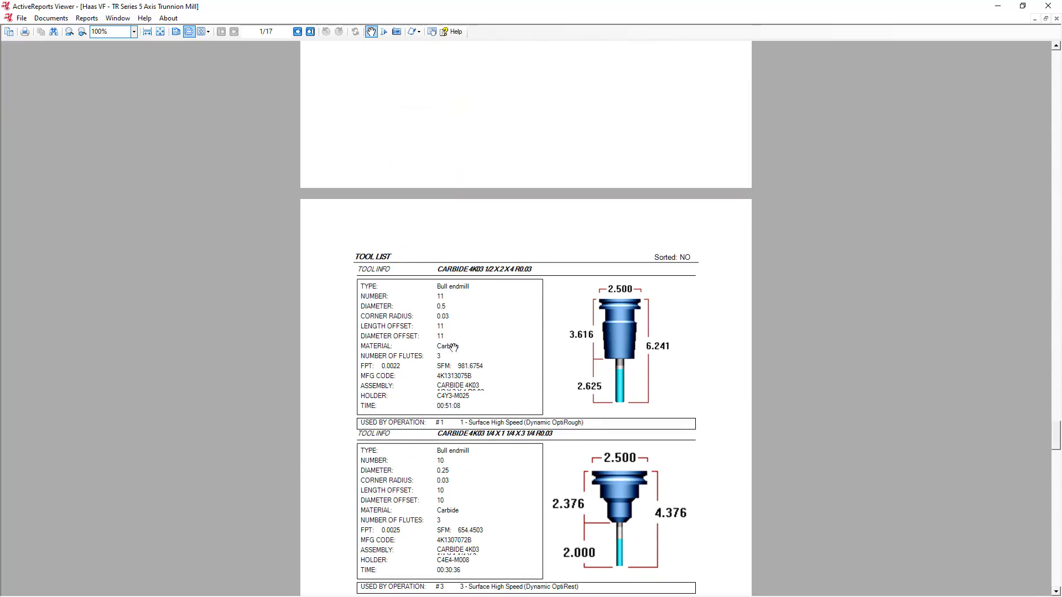
{"action": "scroll", "coordinate": [468, 380], "scroll_direction": "down", "scroll_amount": 20}
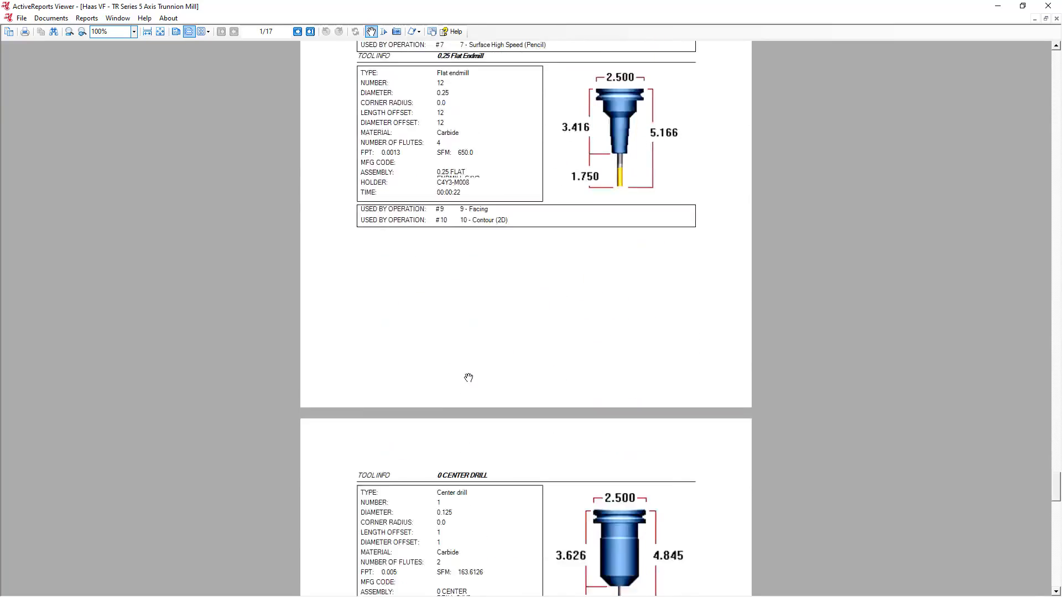
{"action": "scroll", "coordinate": [468, 378], "scroll_direction": "down", "scroll_amount": 6}
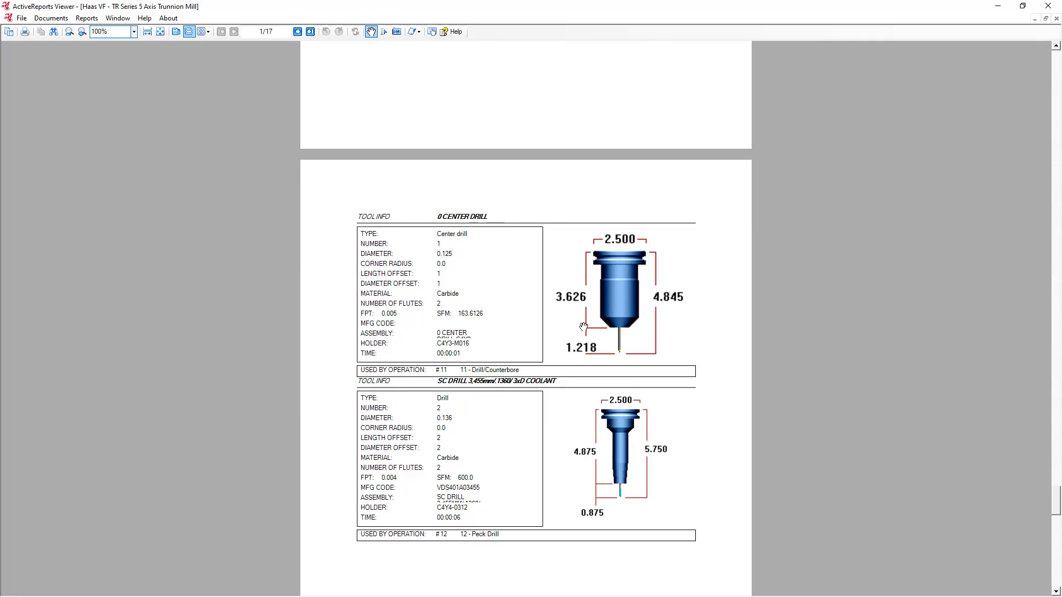
Review the setup sheet's remaining tool pages and work offsets, return to its first page, and close the report.
{"action": "scroll", "coordinate": [601, 347], "scroll_direction": "down", "scroll_amount": 18}
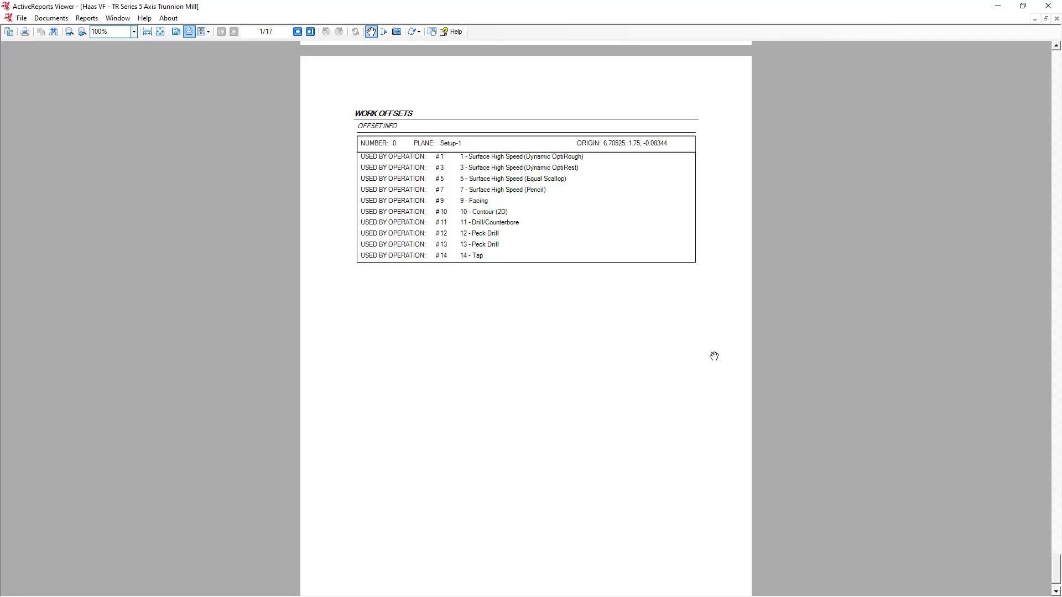
{"action": "scroll", "coordinate": [853, 408], "scroll_direction": "up", "scroll_amount": 15}
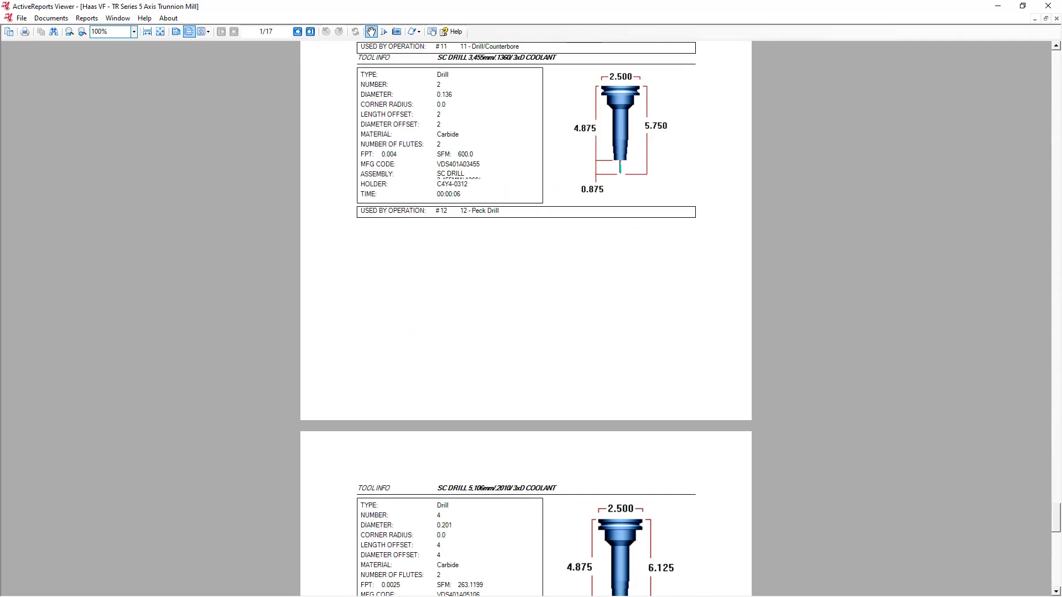
{"action": "left_click_drag", "start_coordinate": [1056, 522], "coordinate": [1053, 39]}
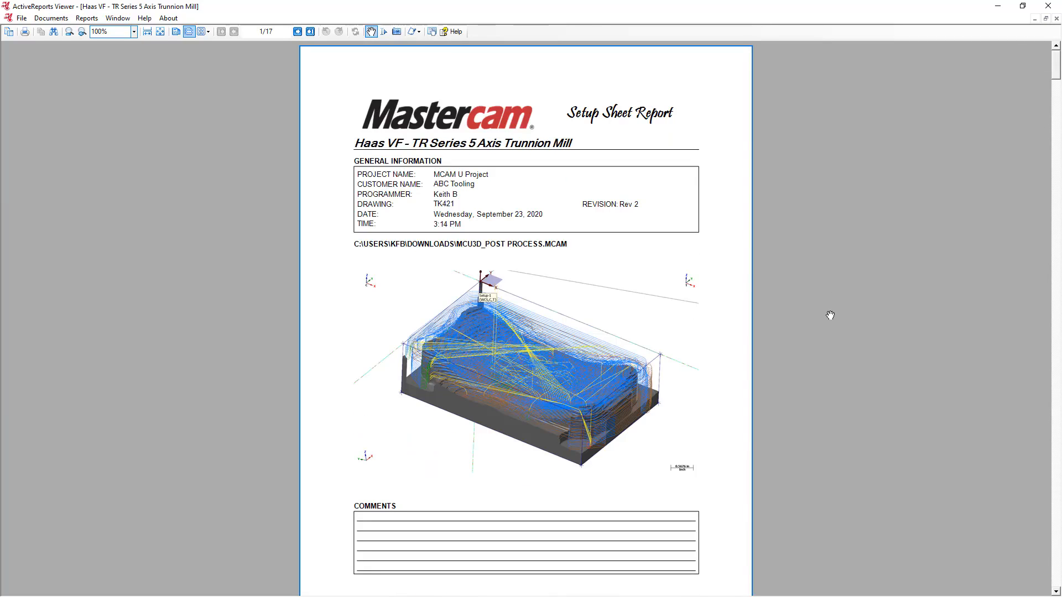
{"action": "left_click", "coordinate": [1048, 6]}
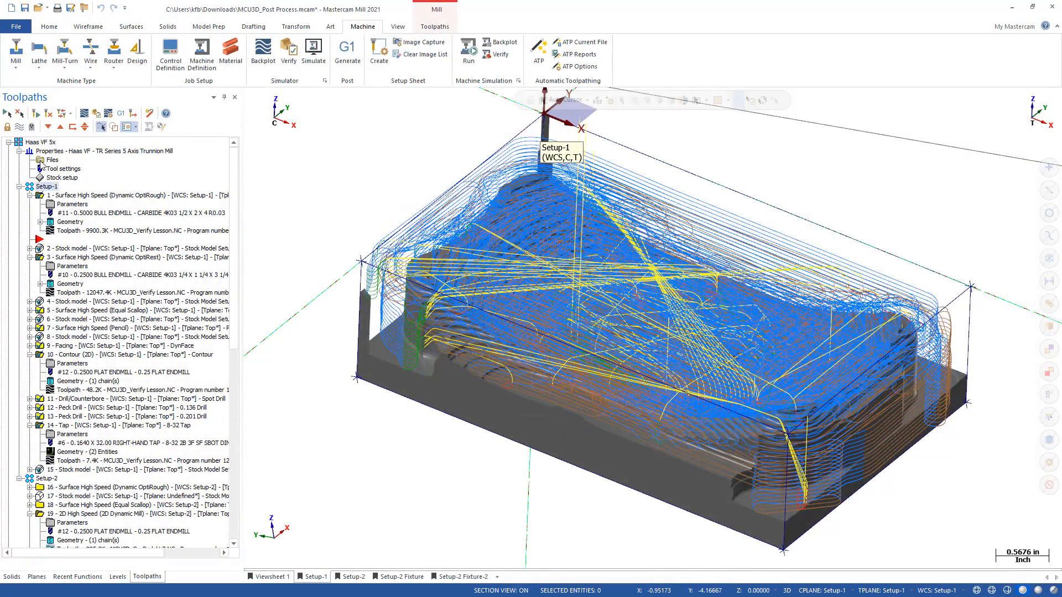
Generate a tool list report for the Setup-1 toolpath group, review its tools and holders, and close it.
{"action": "right_click", "coordinate": [40, 187]}
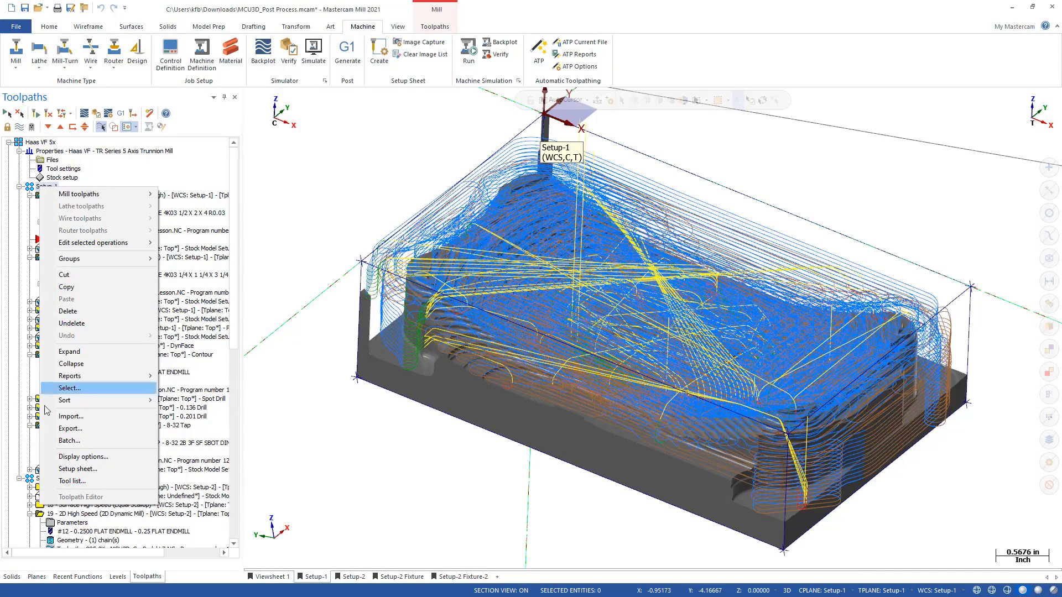
{"action": "left_click", "coordinate": [71, 482]}
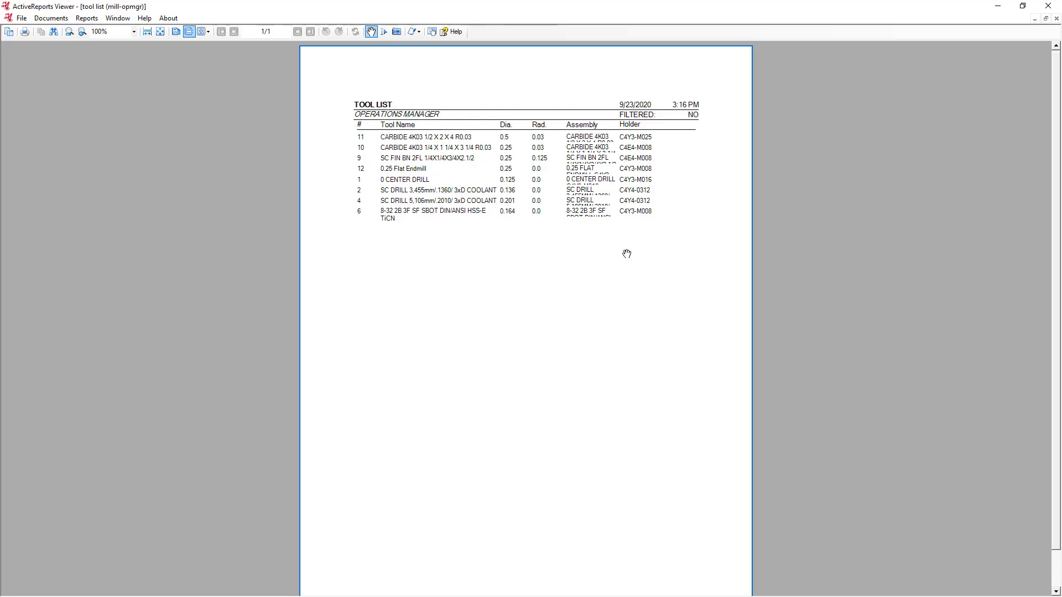
{"action": "left_click", "coordinate": [1059, 7]}
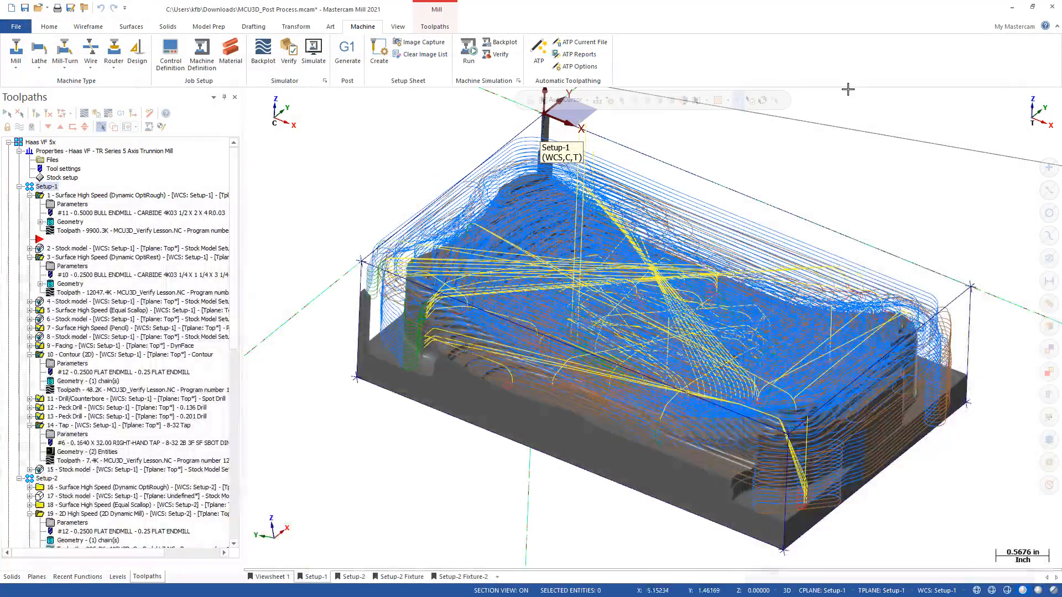